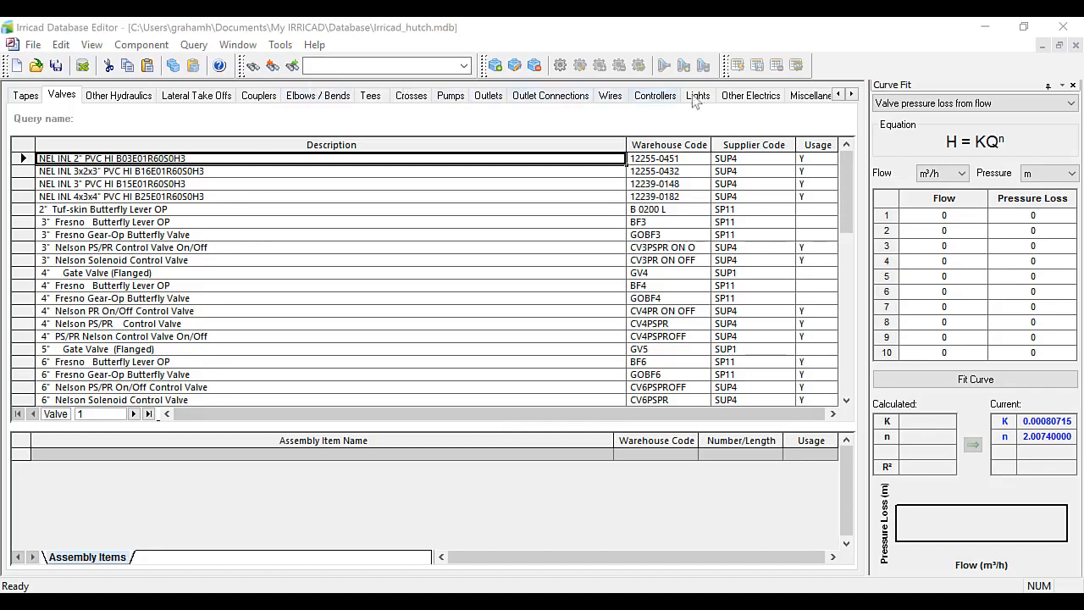
Scroll through the component tabs and open the Query tab.
{"action": "left_click", "coordinate": [852, 94]}
{"action": "left_click", "coordinate": [852, 94]}
{"action": "left_click", "coordinate": [852, 94]}
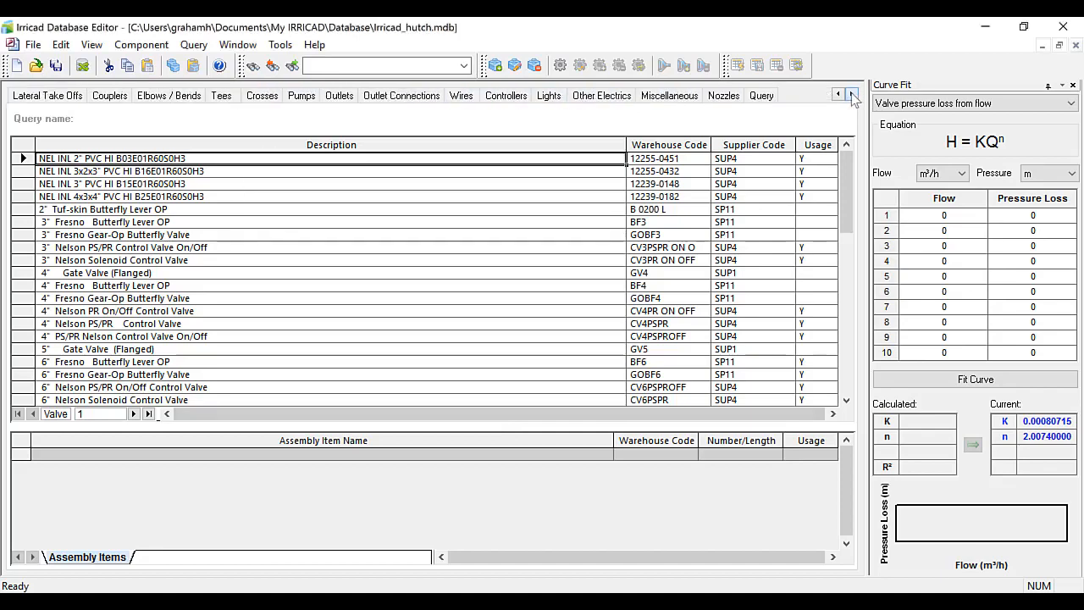
{"action": "left_click", "coordinate": [763, 96]}
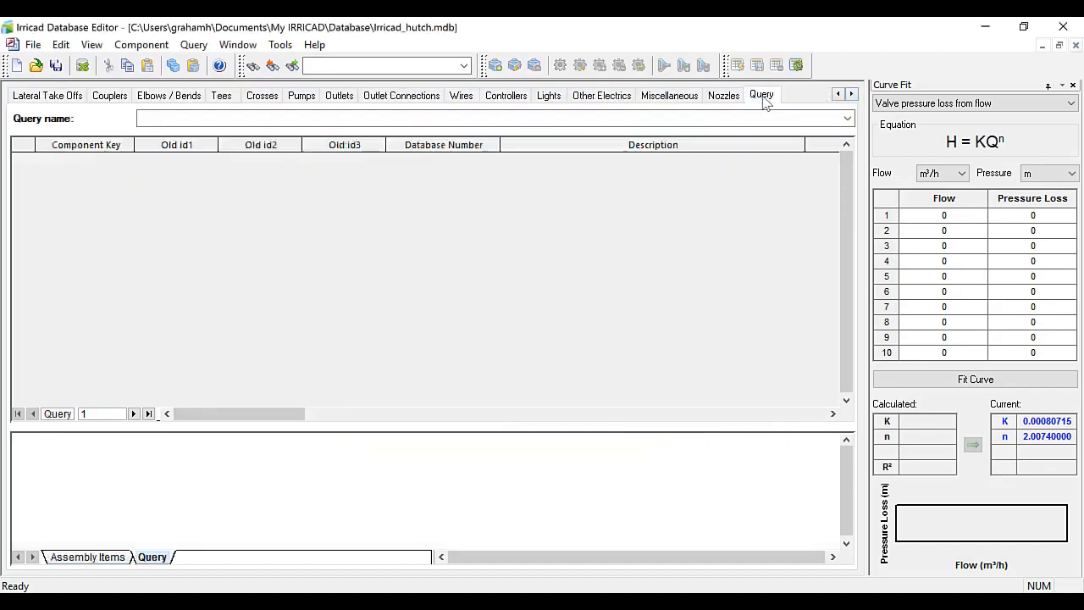
Open the Setup Options and review the Show query tab setting, closing the dialog with OK.
{"action": "left_click", "coordinate": [280, 44]}
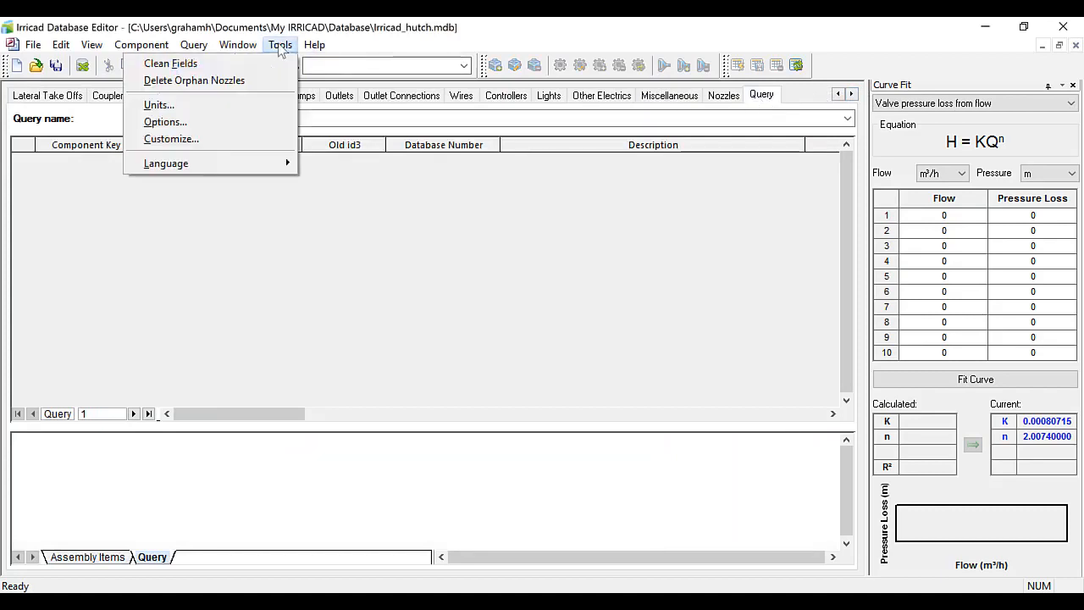
{"action": "left_click", "coordinate": [210, 125]}
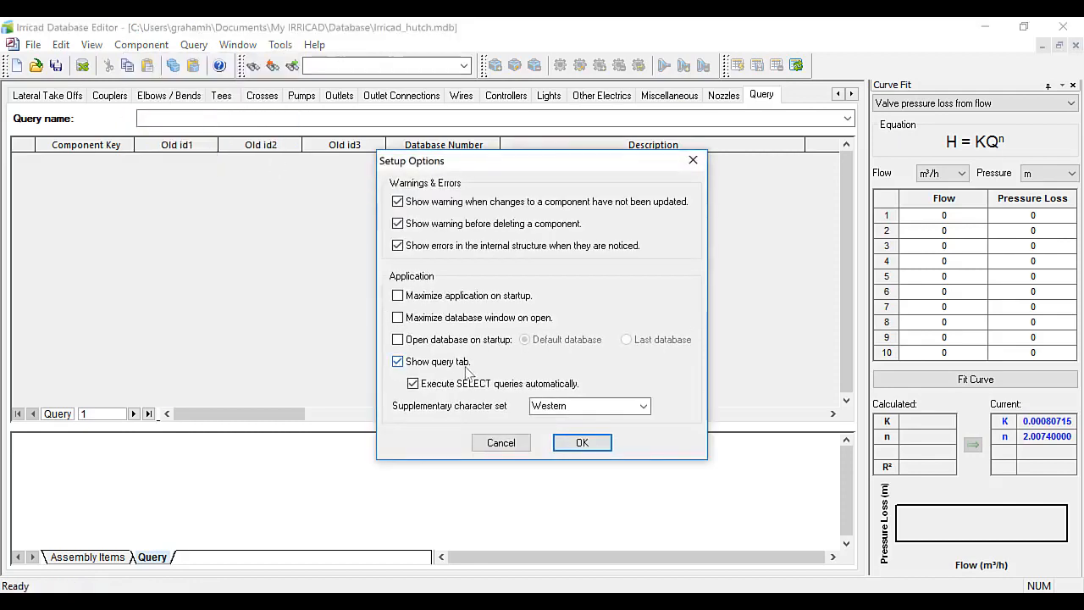
{"action": "left_click", "coordinate": [583, 443]}
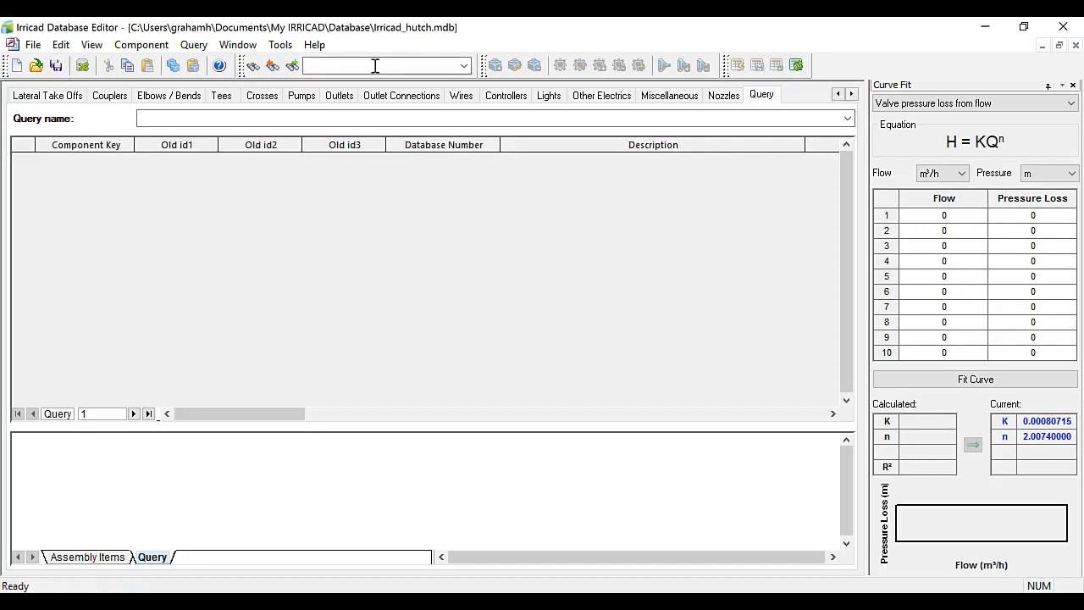
Open the Customize dialog to review the toolbar settings and close it with OK.
{"action": "left_click", "coordinate": [281, 45]}
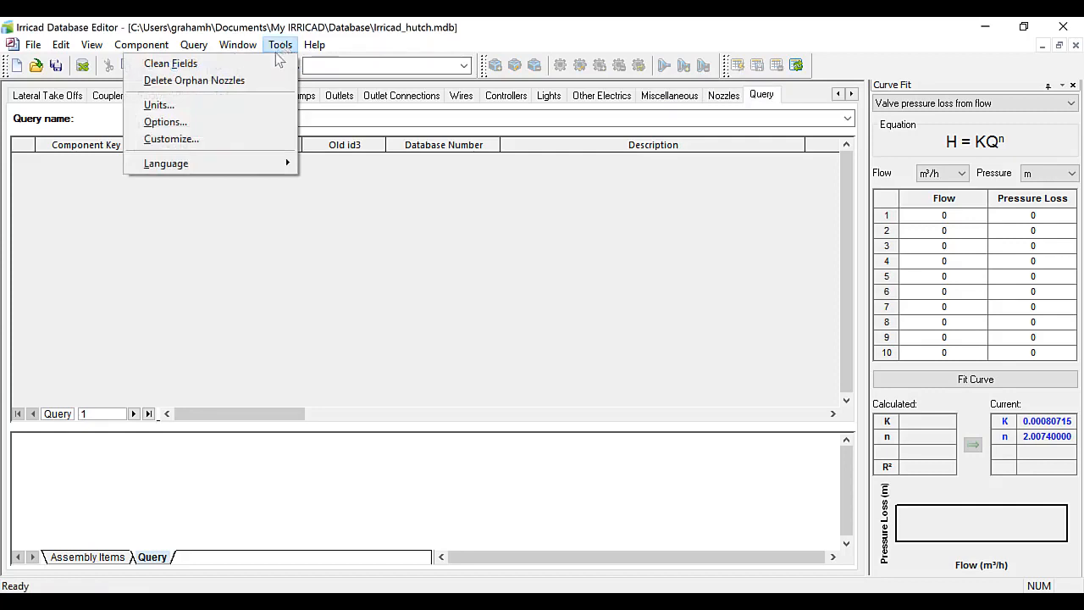
{"action": "left_click", "coordinate": [195, 142]}
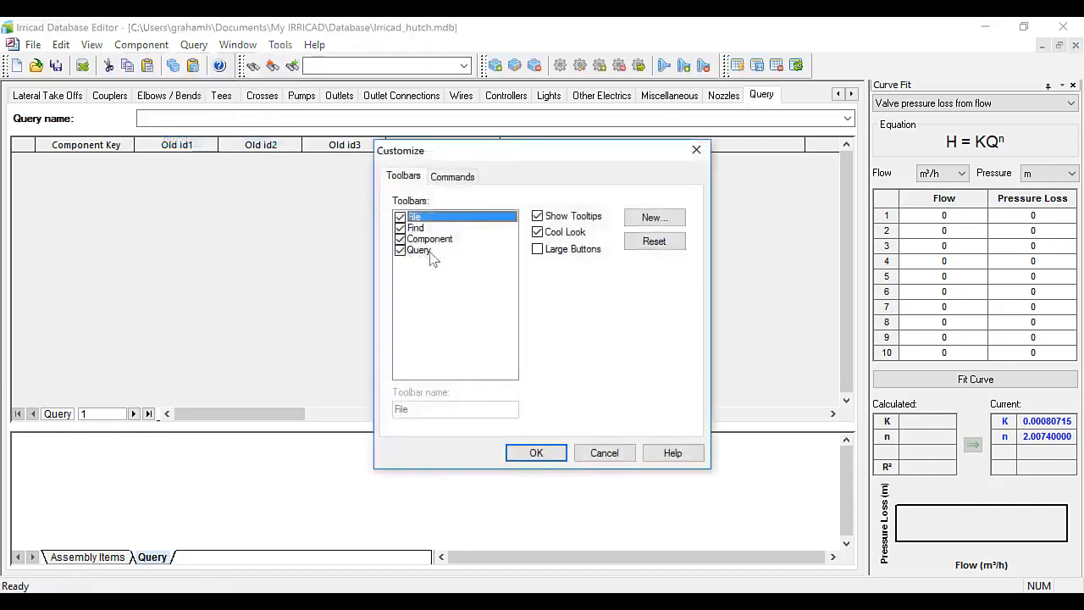
{"action": "left_click", "coordinate": [536, 453]}
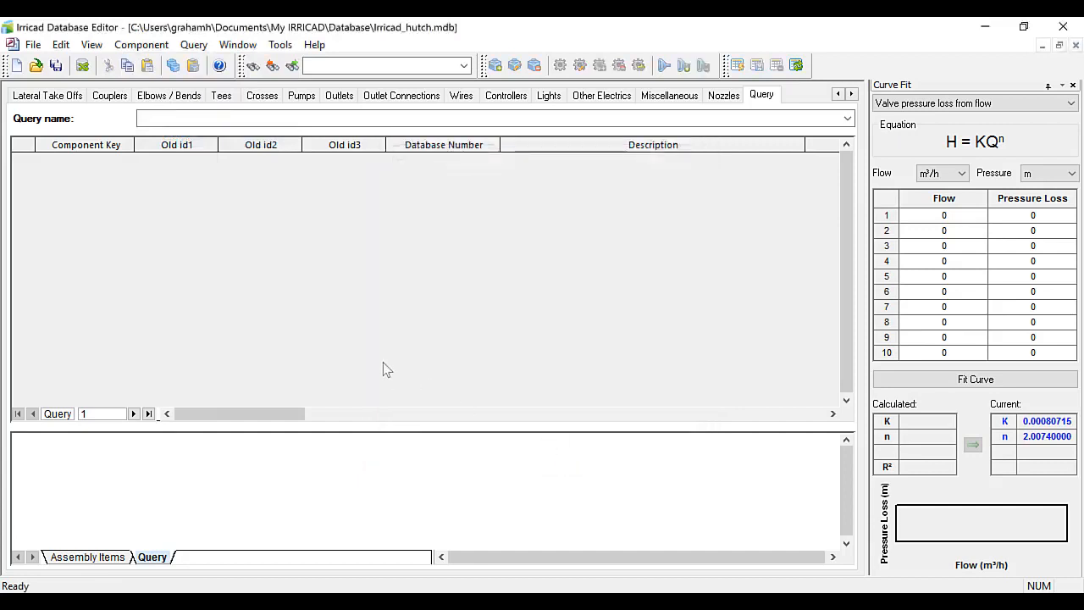
Run the saved query 01 Show Pipe Types and highlight its SQL statement.
{"action": "left_click", "coordinate": [847, 119]}
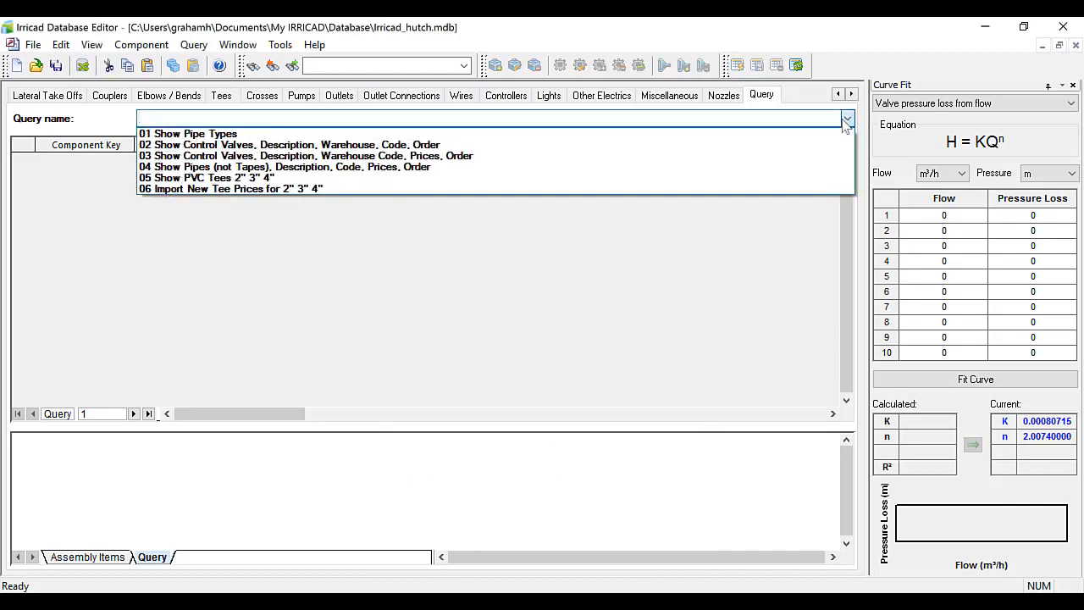
{"action": "left_click", "coordinate": [230, 134]}
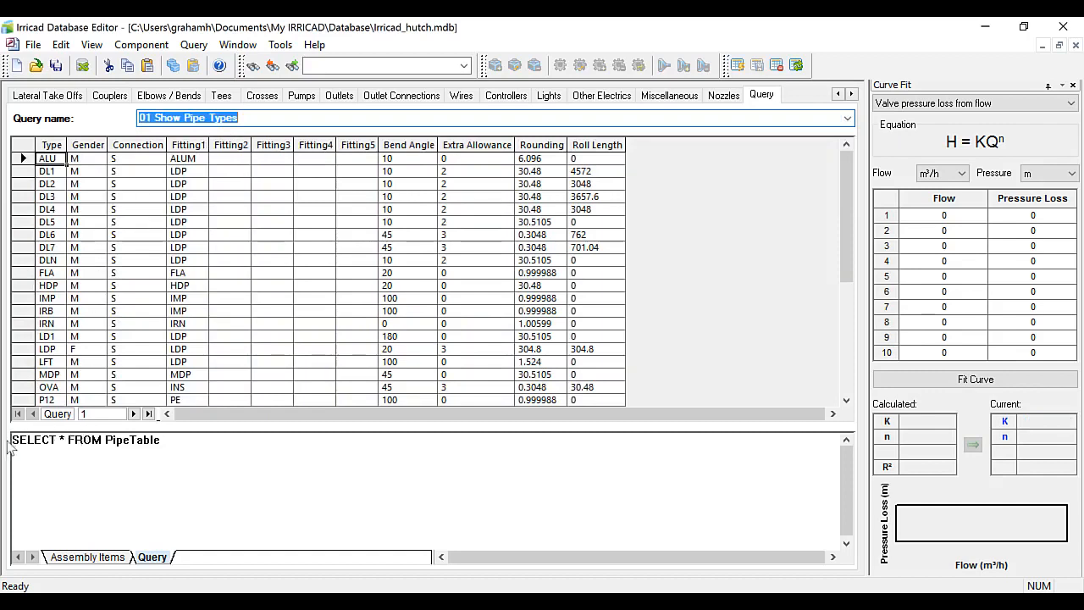
{"action": "left_click_drag", "start_coordinate": [163, 443], "coordinate": [4, 441]}
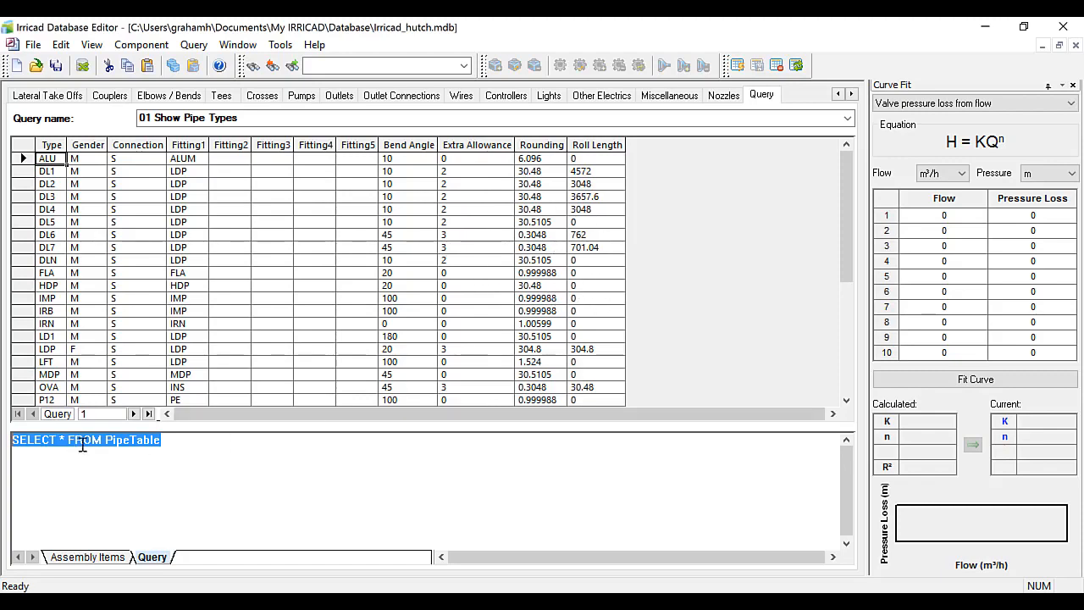
{"action": "left_click", "coordinate": [172, 436]}
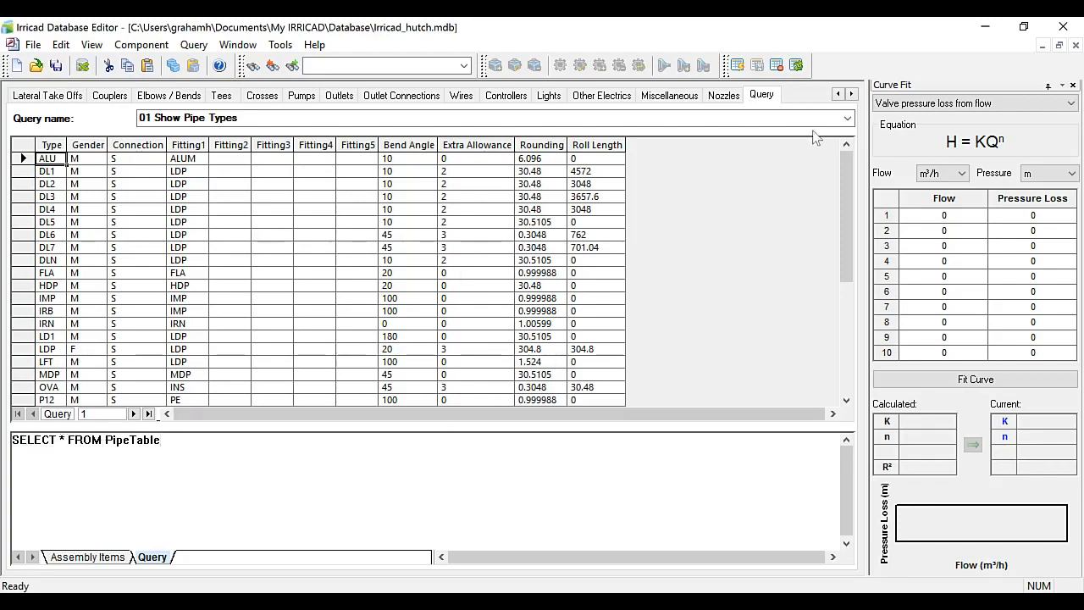
Run the query 02 Show Control Valves, Description, Warehouse, Code, Order and sort the results by Order.
{"action": "left_click", "coordinate": [847, 118]}
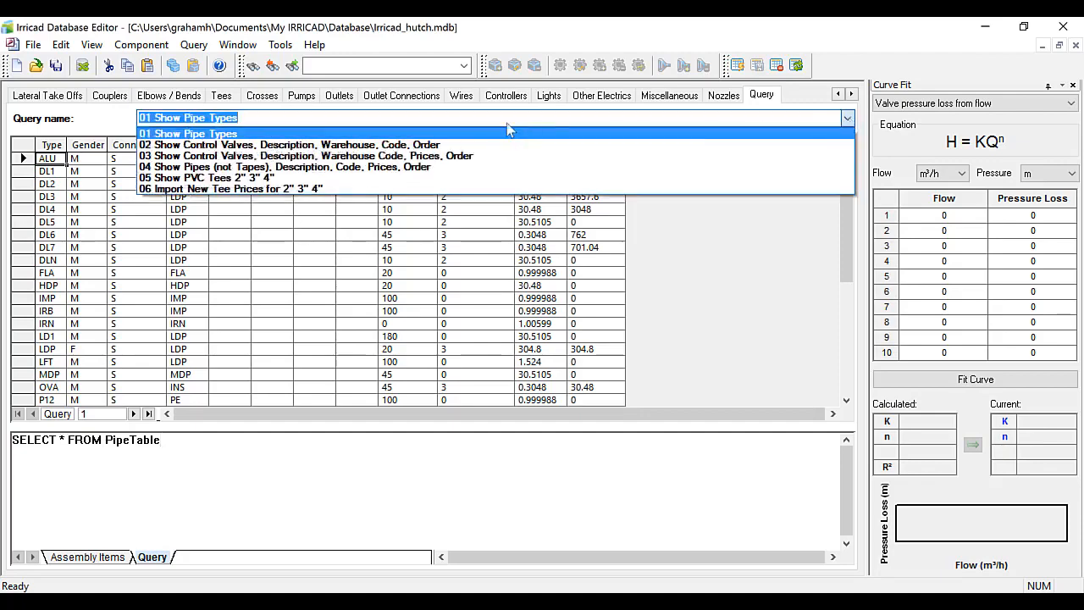
{"action": "left_click", "coordinate": [342, 145]}
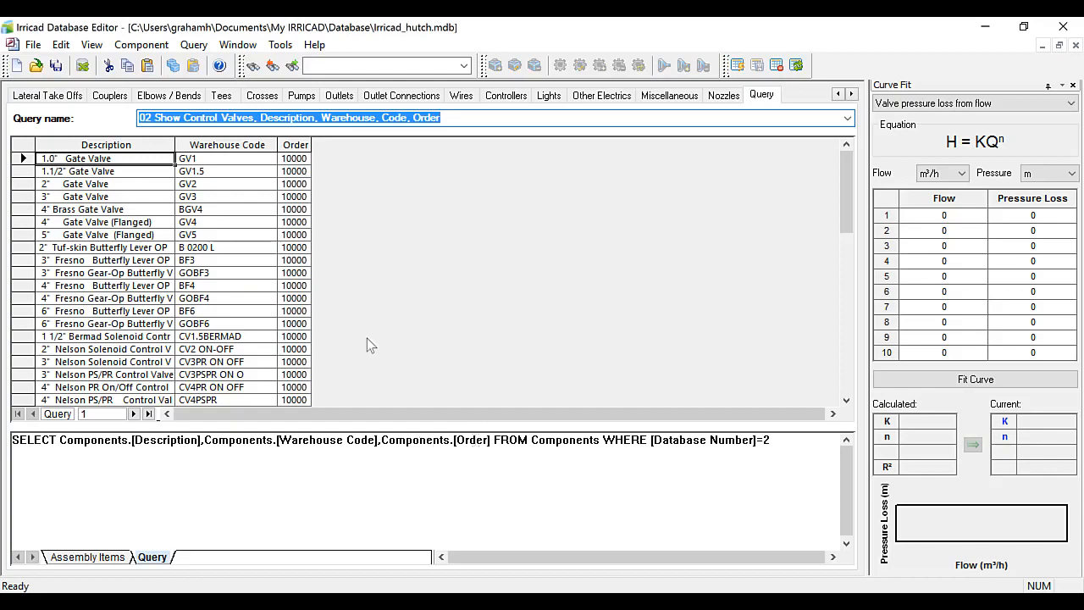
{"action": "left_click", "coordinate": [296, 149]}
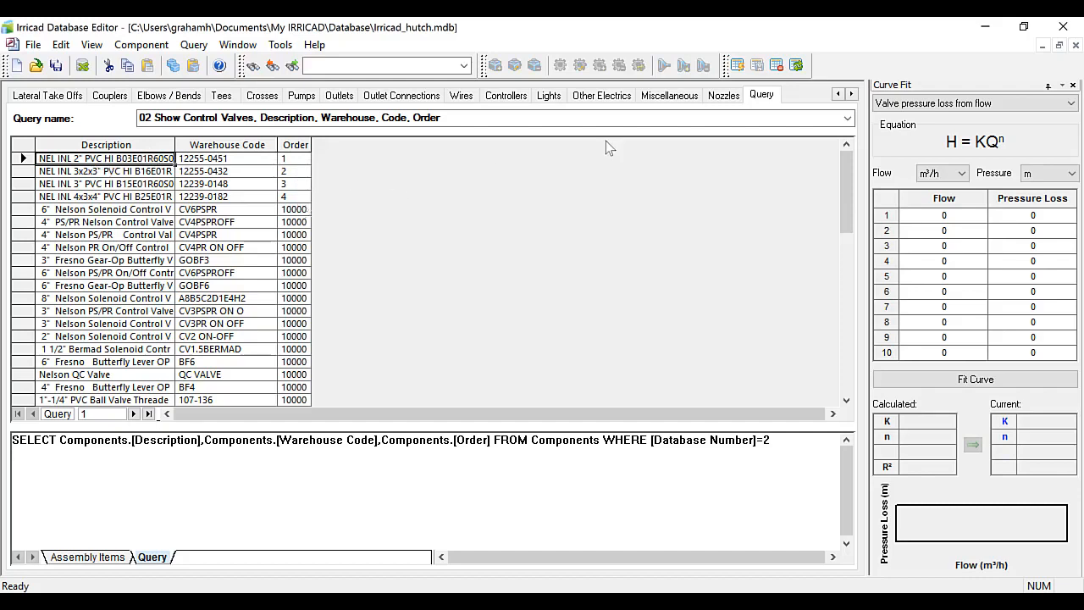
Scroll the tab row back and view the valve list in the Valves tab.
{"action": "left_click", "coordinate": [838, 94]}
{"action": "left_click", "coordinate": [838, 94]}
{"action": "left_click", "coordinate": [838, 94]}
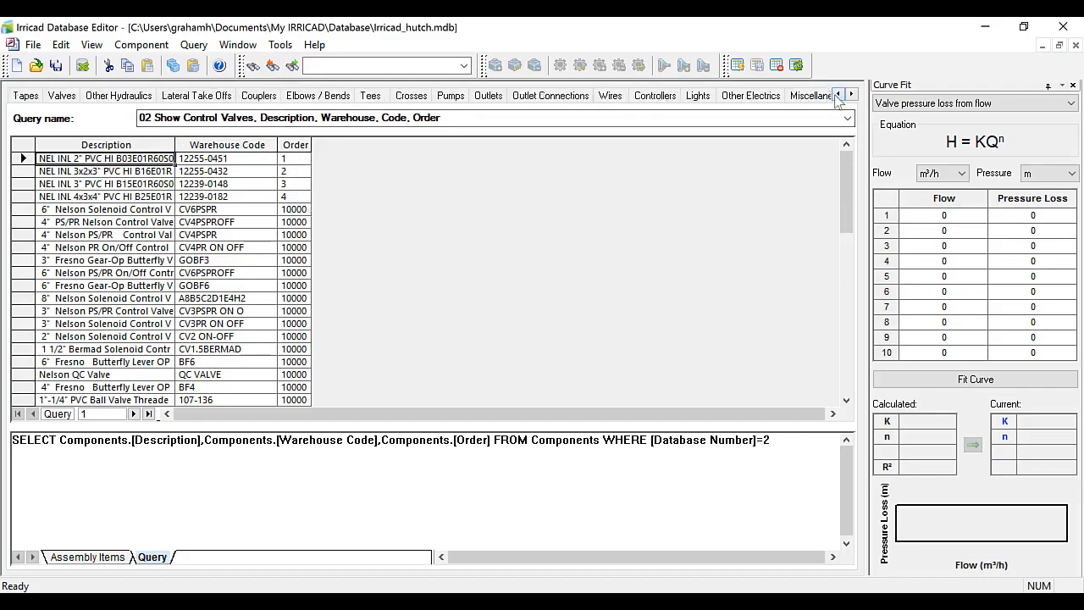
{"action": "left_click", "coordinate": [837, 94]}
{"action": "left_click", "coordinate": [96, 95]}
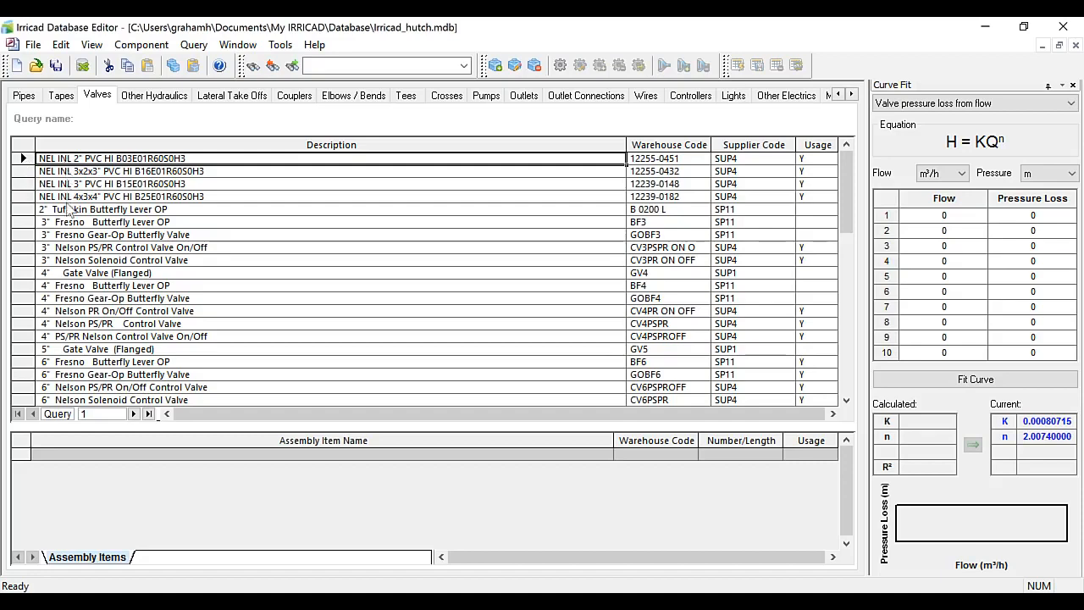
Return to the Query tab and sort the control valve results by Order.
{"action": "left_click", "coordinate": [852, 94]}
{"action": "left_click", "coordinate": [852, 94]}
{"action": "left_click", "coordinate": [852, 94]}
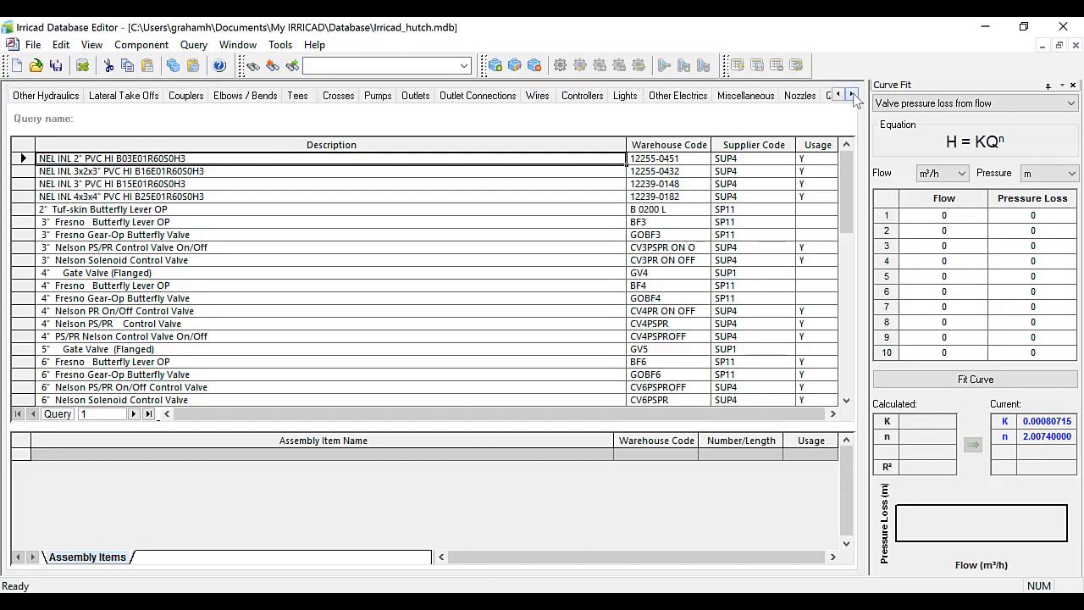
{"action": "left_click", "coordinate": [852, 94]}
{"action": "left_click", "coordinate": [765, 96]}
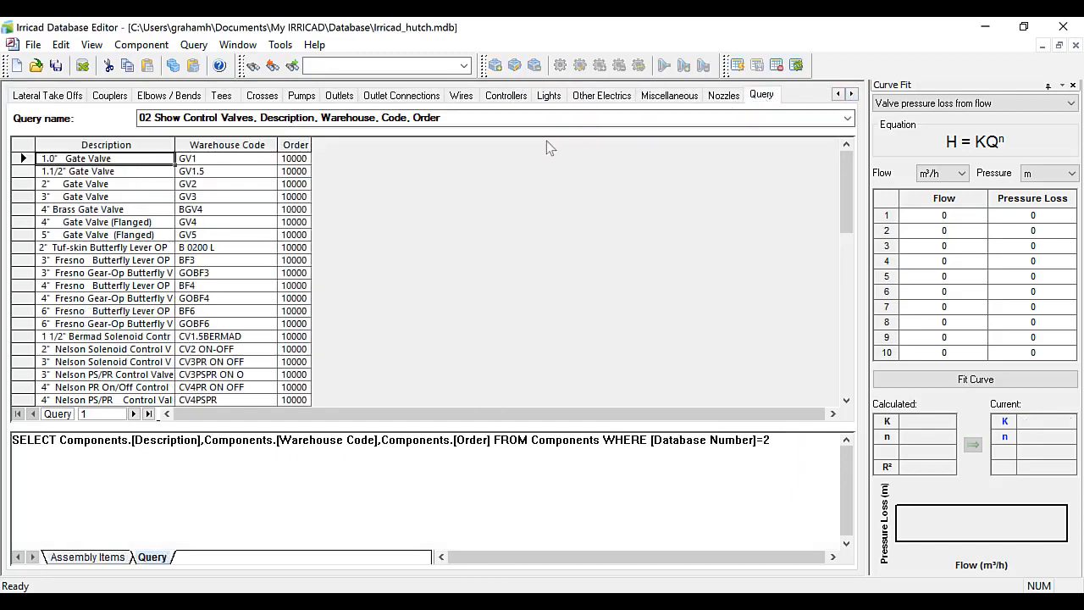
{"action": "left_click", "coordinate": [295, 149]}
{"action": "left_click", "coordinate": [295, 149]}
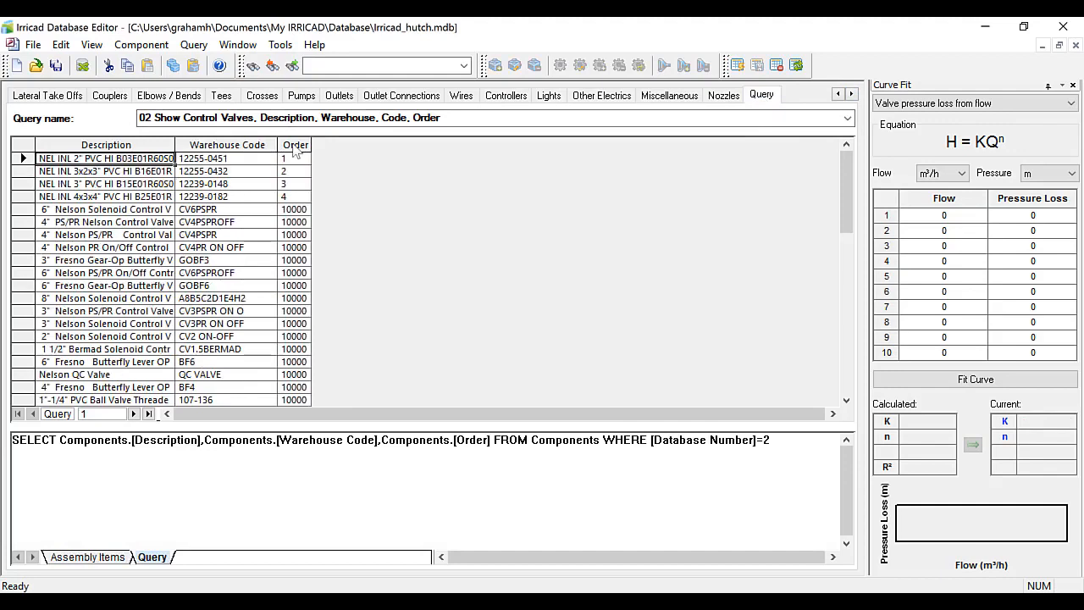
Set the Order of the 6" Nelson PS/PR On/Off Control Valve to 5.
{"action": "left_click", "coordinate": [23, 273]}
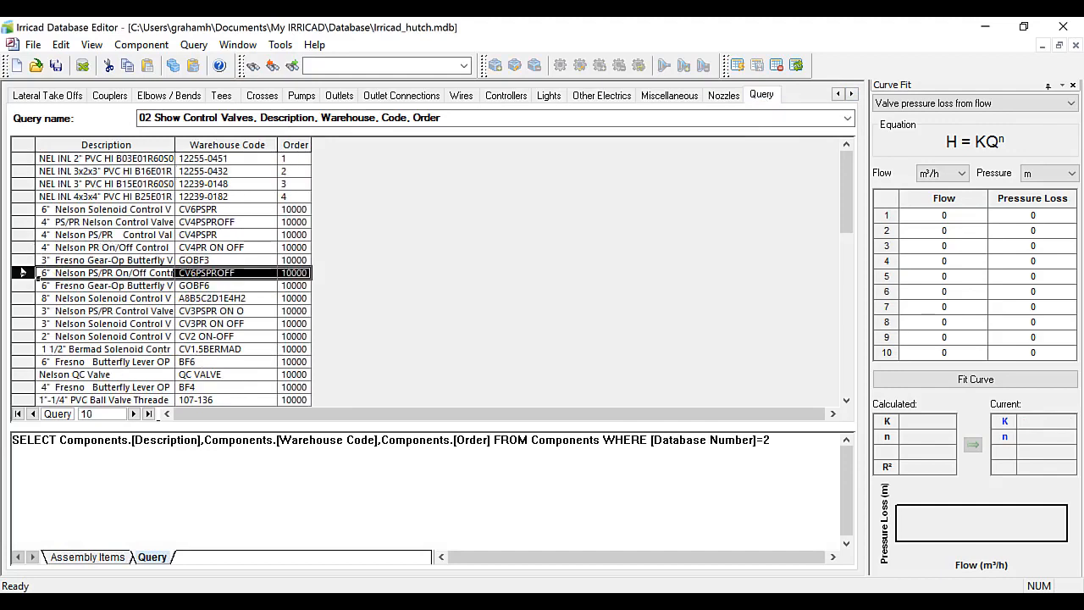
{"action": "left_click", "coordinate": [303, 273]}
{"action": "key", "text": "shift+Left"}
{"action": "key", "text": "shift+Left"}
{"action": "key", "text": "shift+Left"}
{"action": "key", "text": "shift+Left"}
{"action": "key", "text": "shift+Left"}
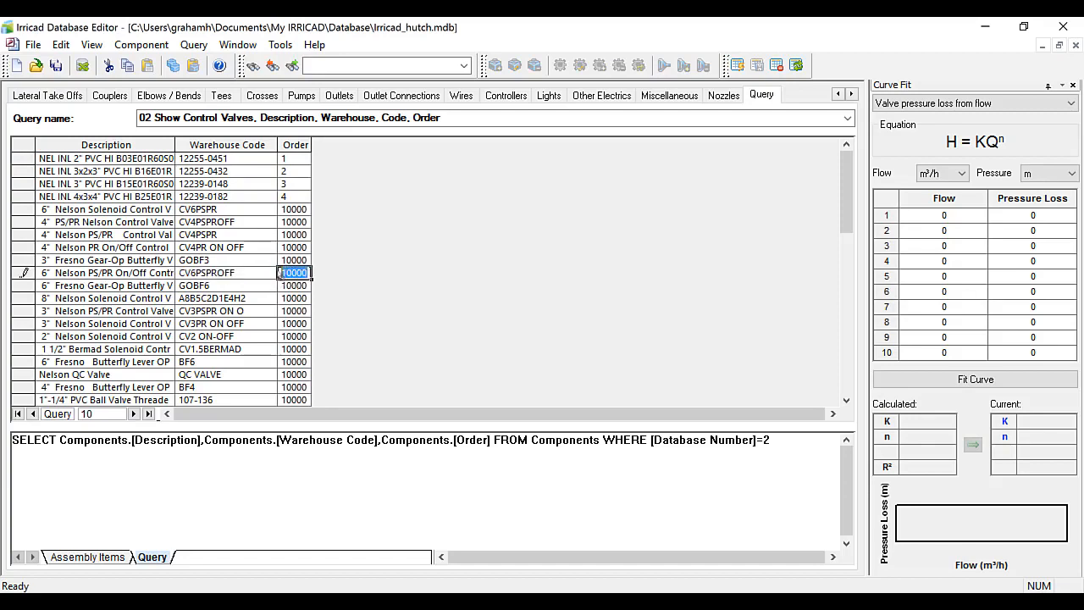
{"action": "type", "text": "5"}
{"action": "left_click", "coordinate": [295, 286]}
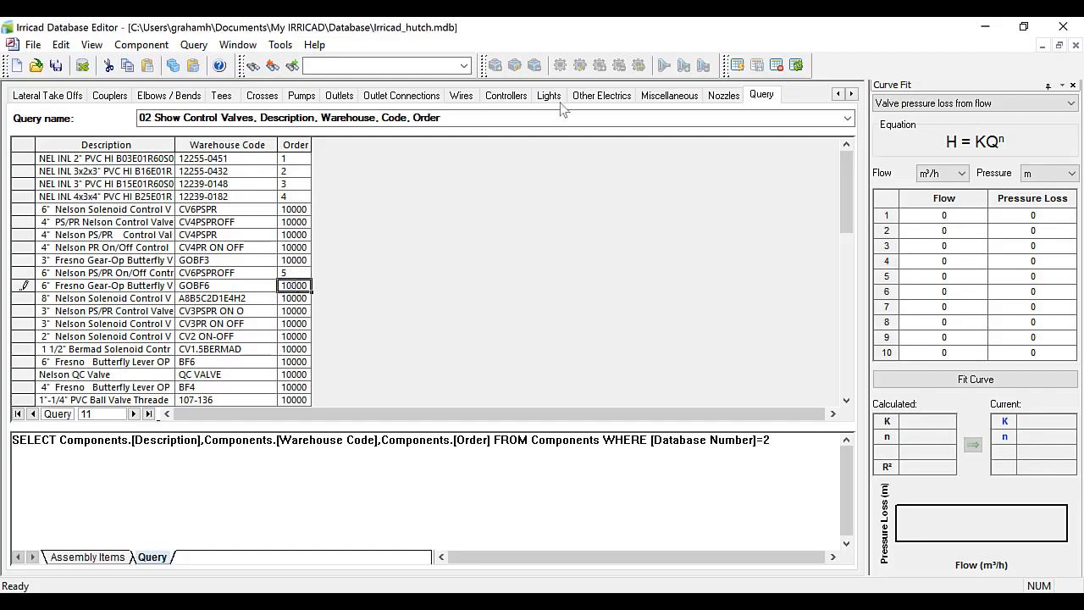
Check the reordered 6" Nelson PS/PR On/Off Control Valve in the Valves tab list.
{"action": "left_click", "coordinate": [837, 94]}
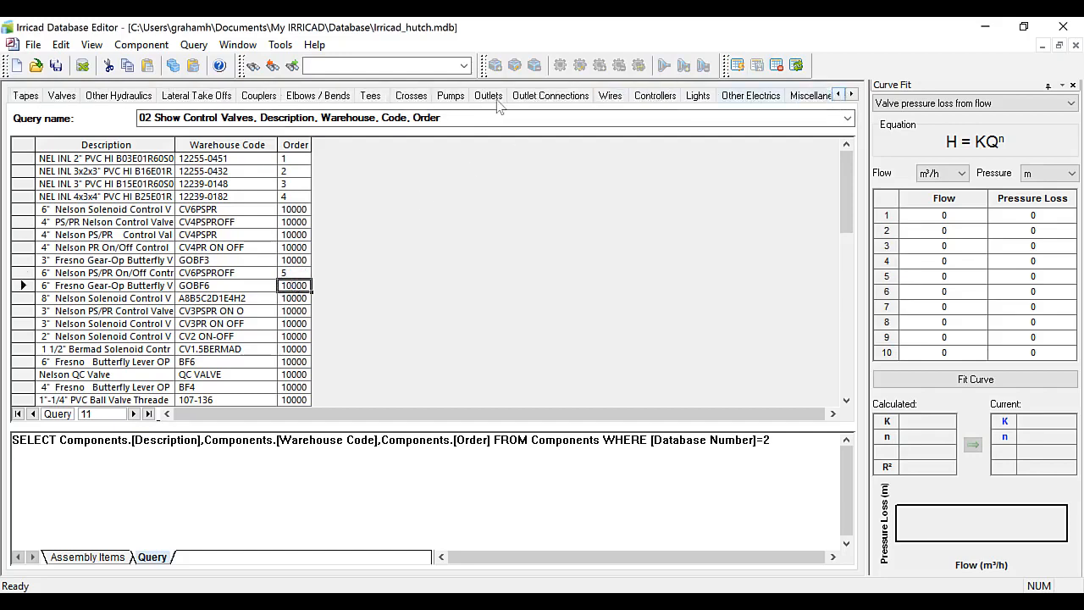
{"action": "left_click", "coordinate": [73, 98]}
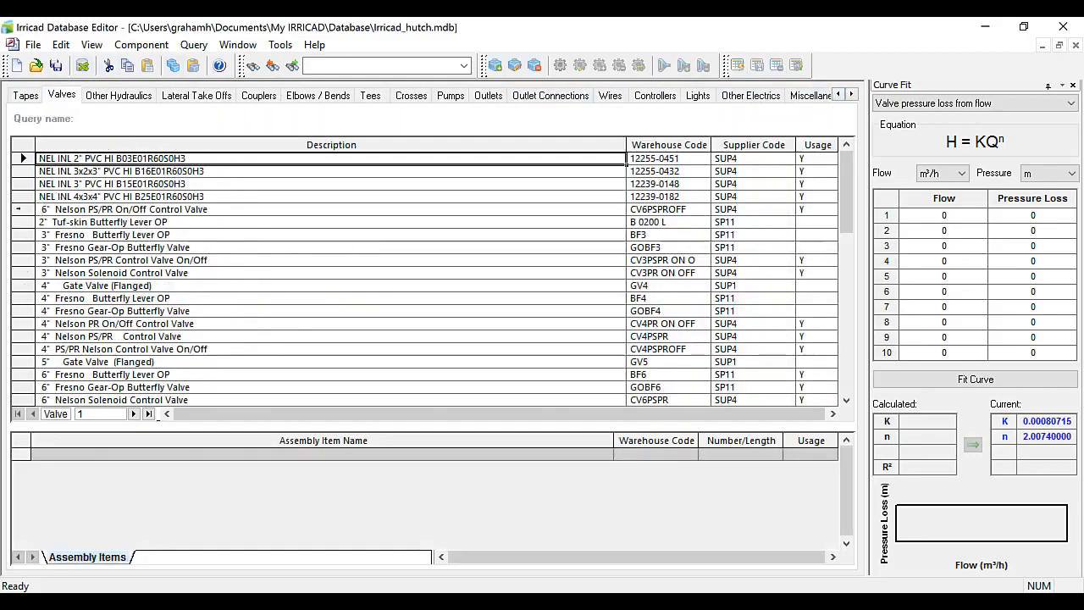
{"action": "left_click", "coordinate": [64, 212]}
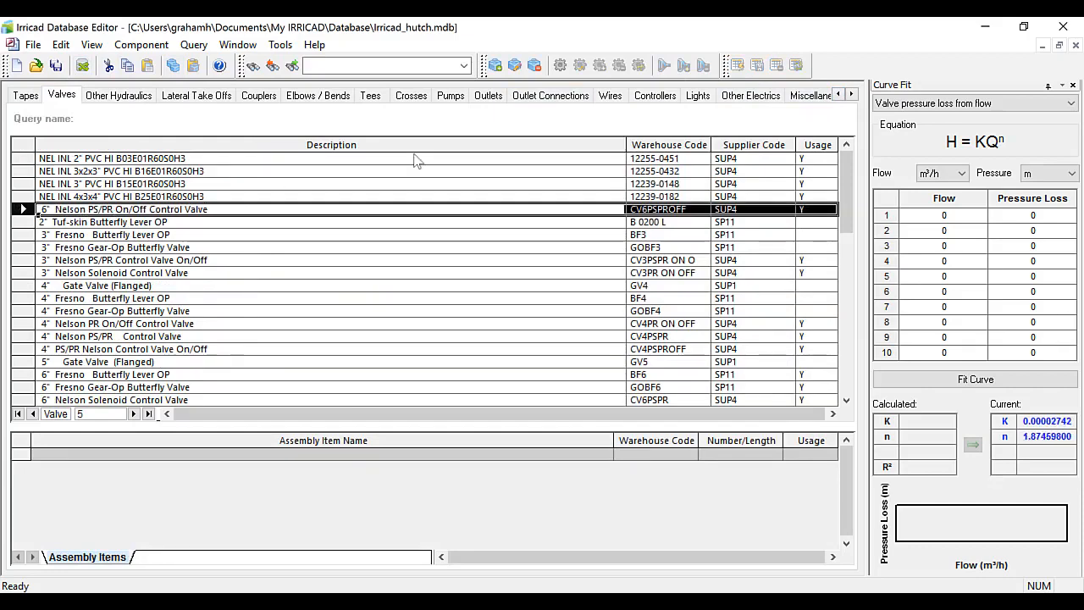
Return to the Query tab and re-sort the control valve results by Order.
{"action": "left_click", "coordinate": [852, 95]}
{"action": "left_click", "coordinate": [852, 95]}
{"action": "left_click", "coordinate": [852, 95]}
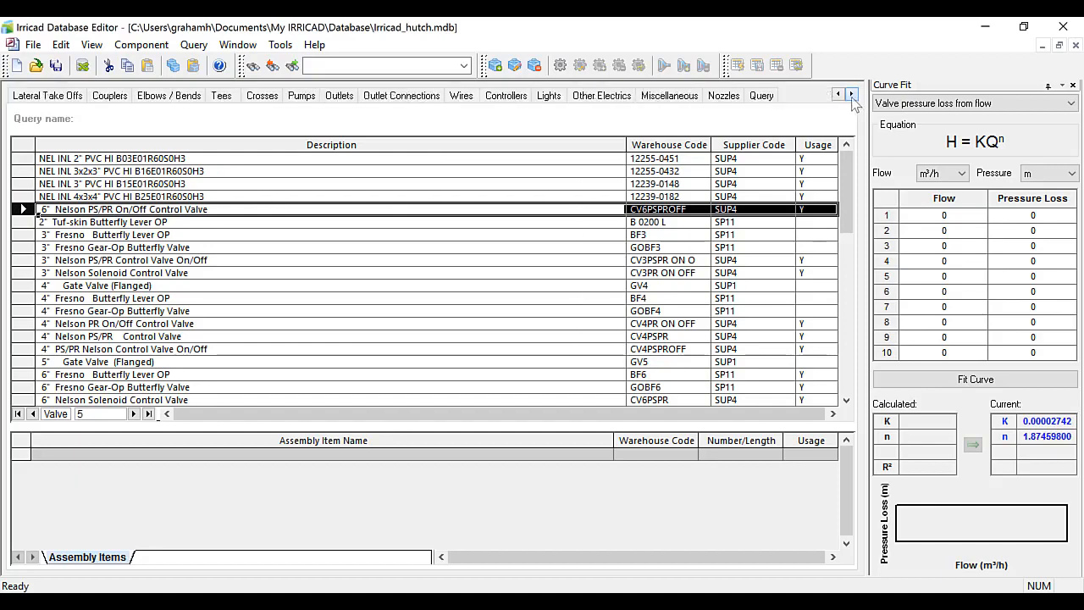
{"action": "left_click", "coordinate": [767, 96]}
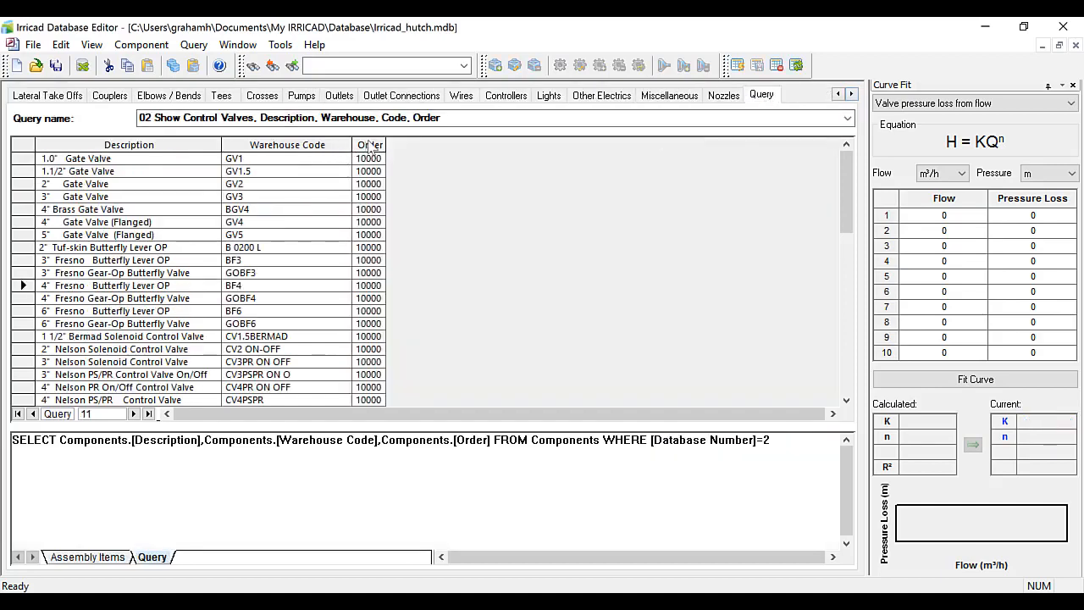
{"action": "left_click", "coordinate": [370, 147]}
{"action": "left_click", "coordinate": [370, 147]}
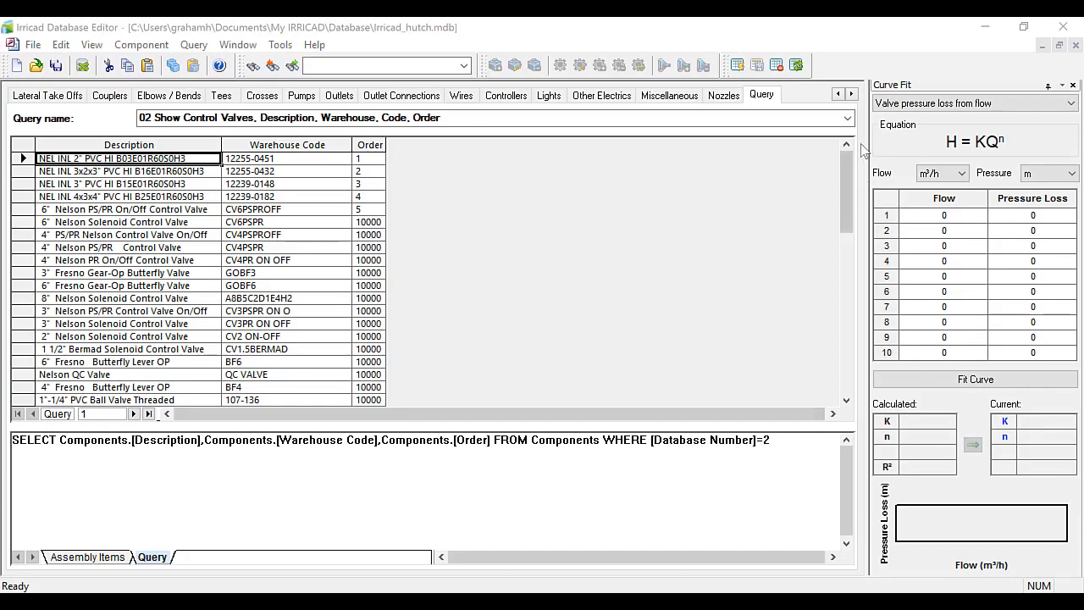
Run the query 05 Show PVC Tees 2" 3" 4" and sort the tees by Description.
{"action": "left_click", "coordinate": [847, 119]}
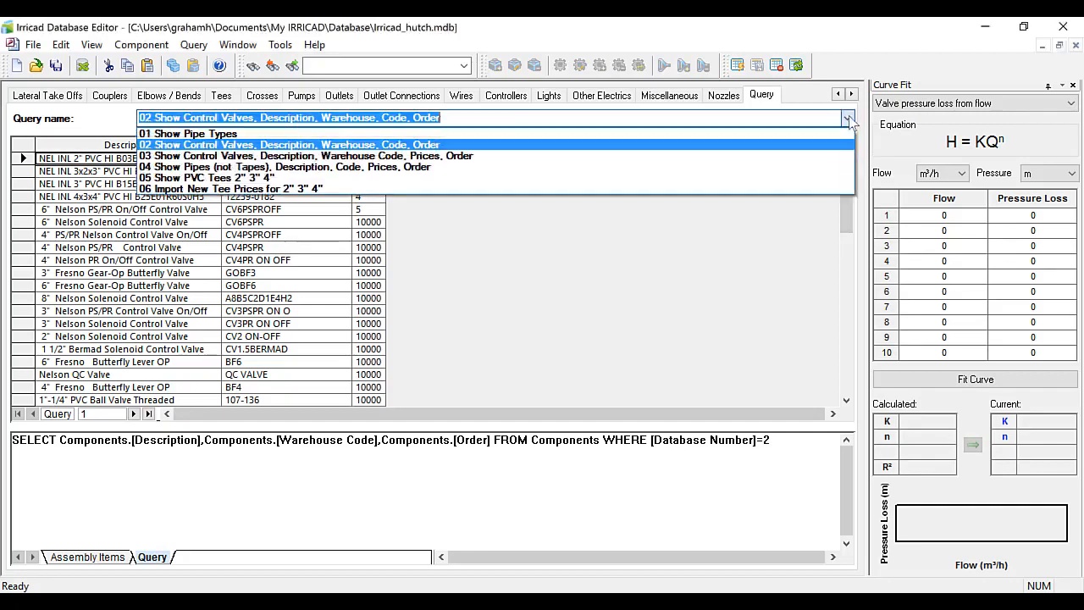
{"action": "left_click", "coordinate": [330, 178]}
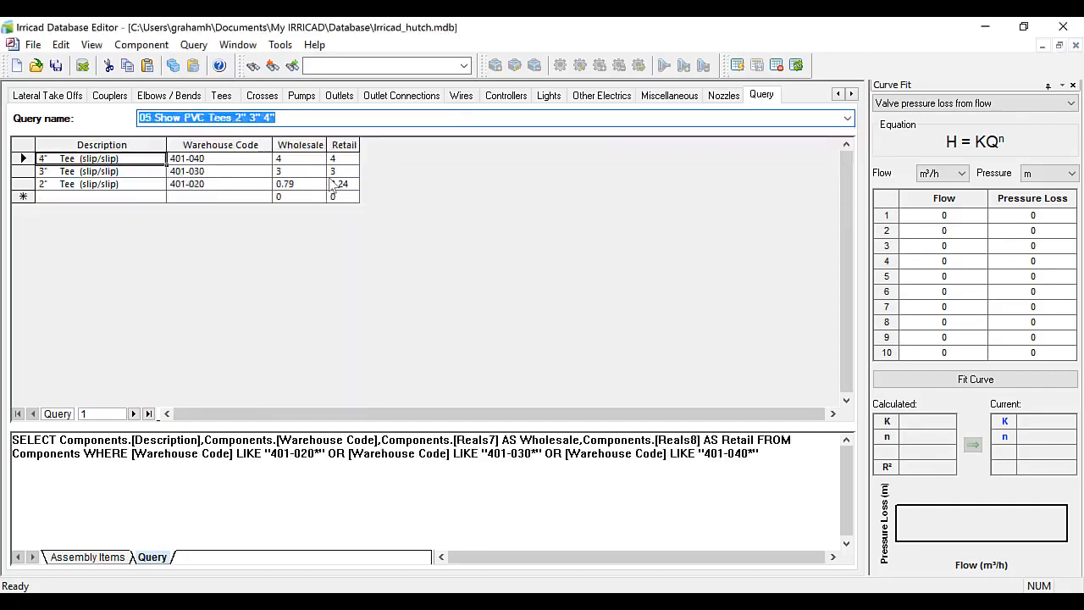
{"action": "double_click", "coordinate": [143, 145]}
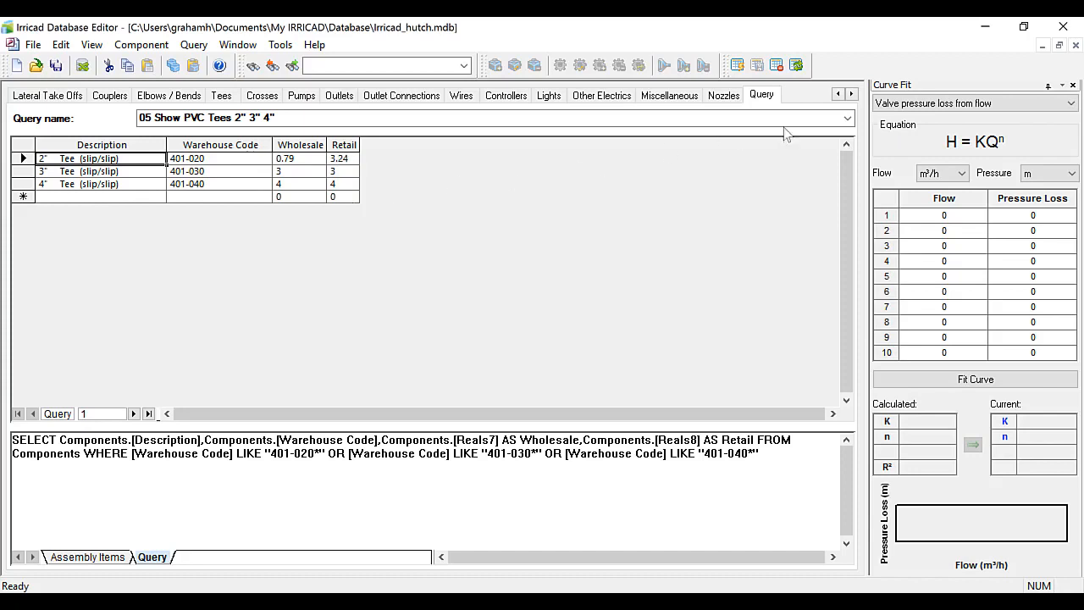
Execute the query 06 Import New Tee Prices for 2" 3" 4" to update tee prices from TeePrices.xls, confirming the update.
{"action": "left_click", "coordinate": [847, 118]}
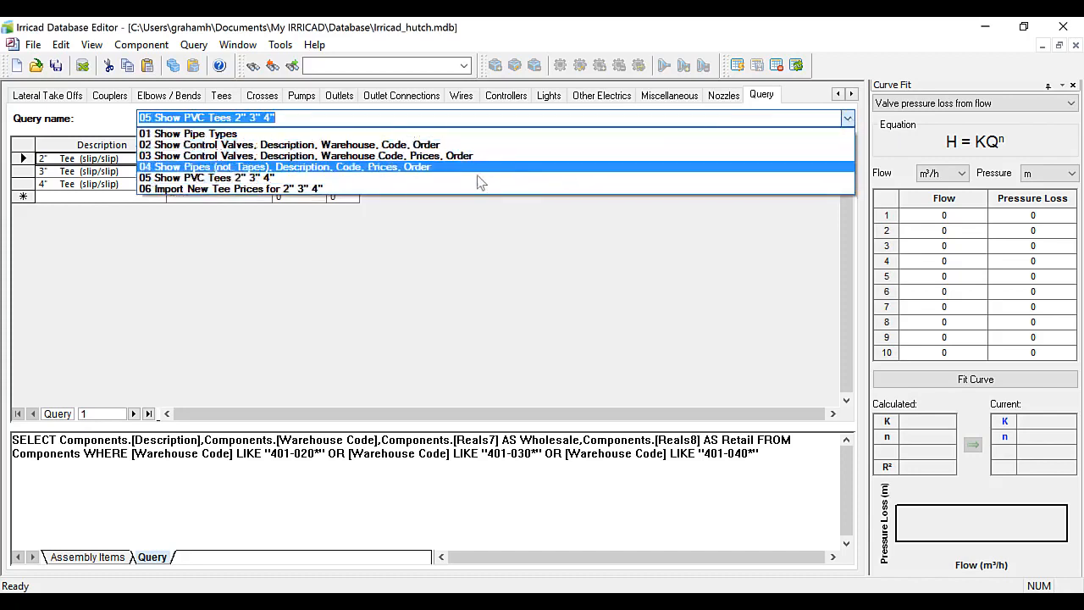
{"action": "left_click", "coordinate": [400, 189]}
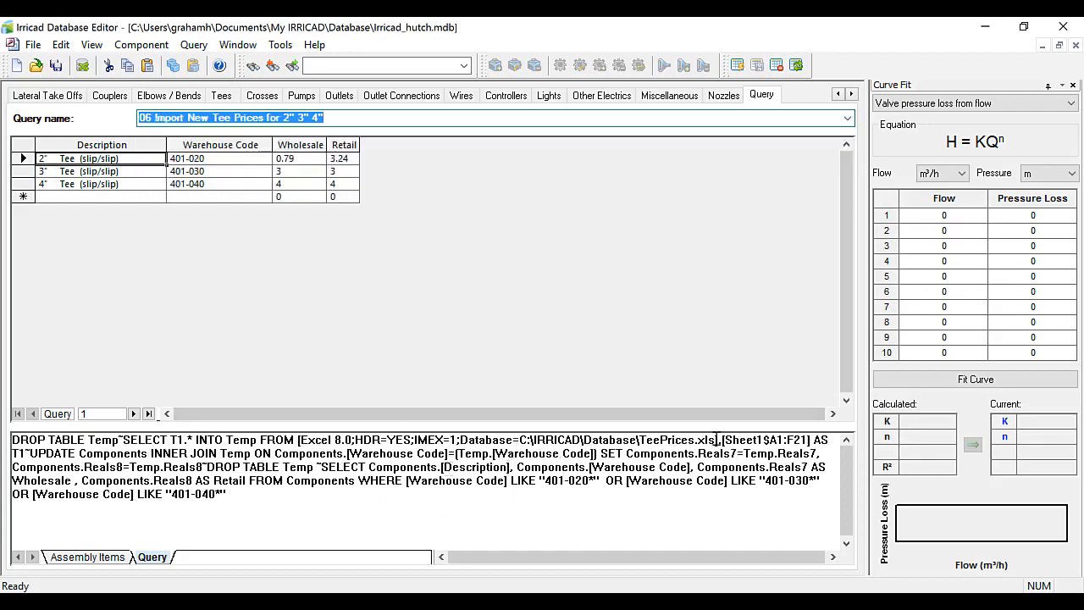
{"action": "left_click_drag", "start_coordinate": [717, 439], "coordinate": [640, 440]}
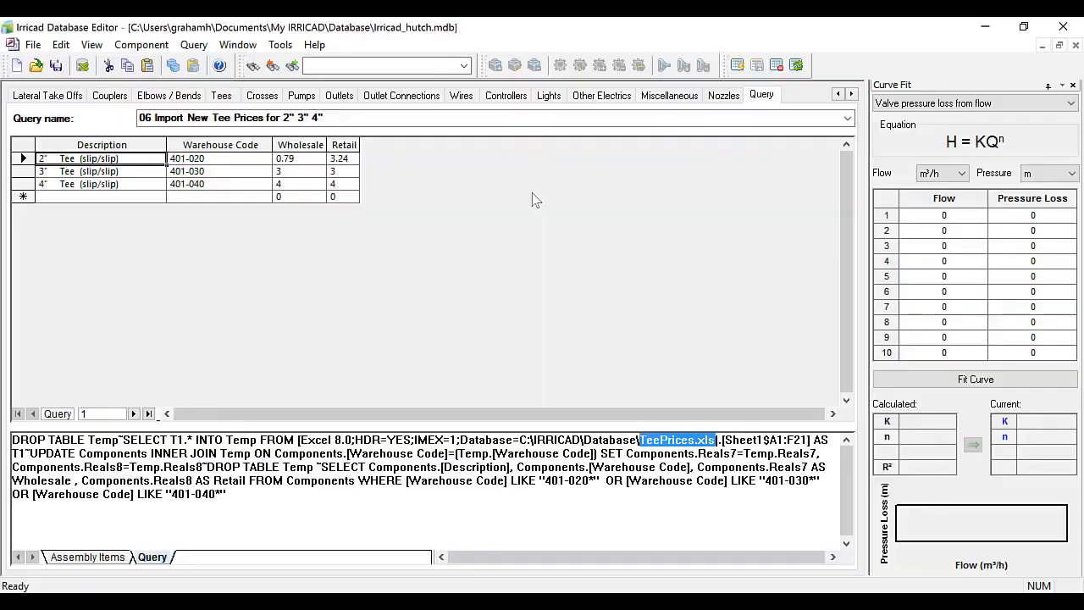
{"action": "left_click", "coordinate": [737, 66]}
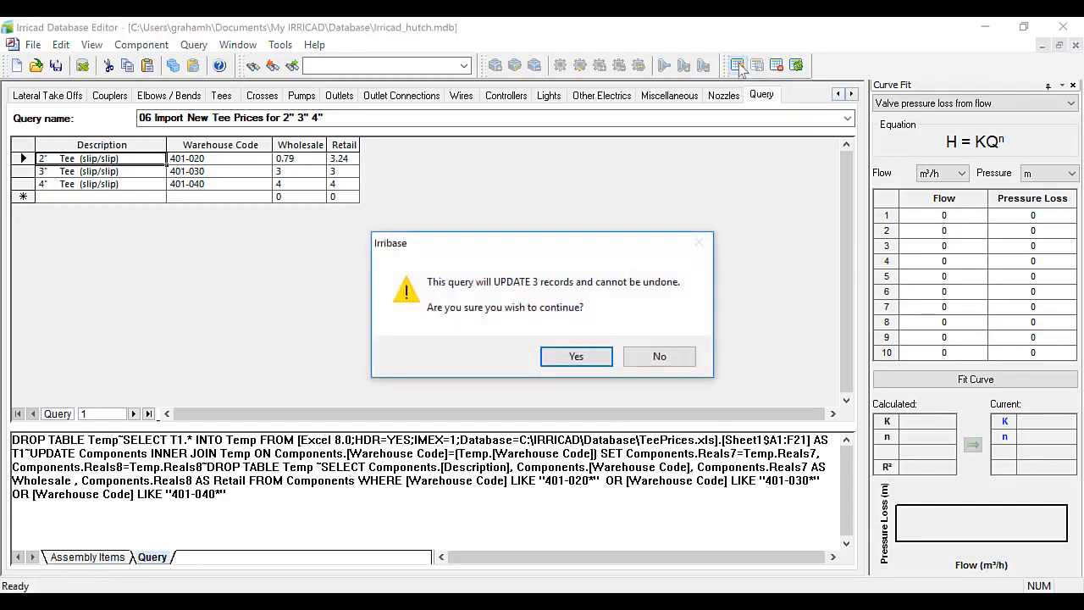
{"action": "left_click", "coordinate": [576, 357]}
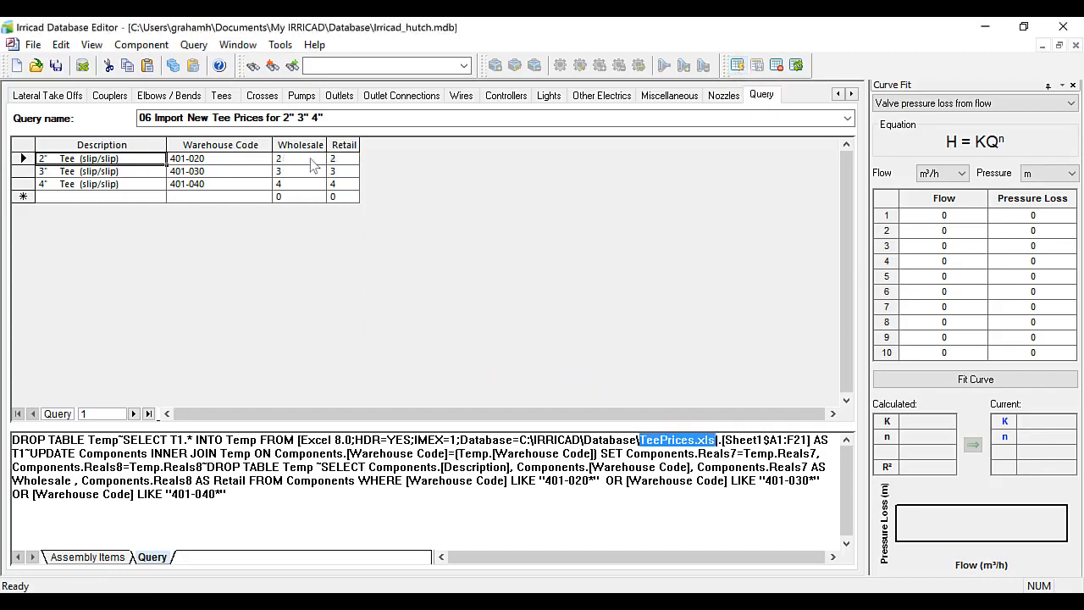